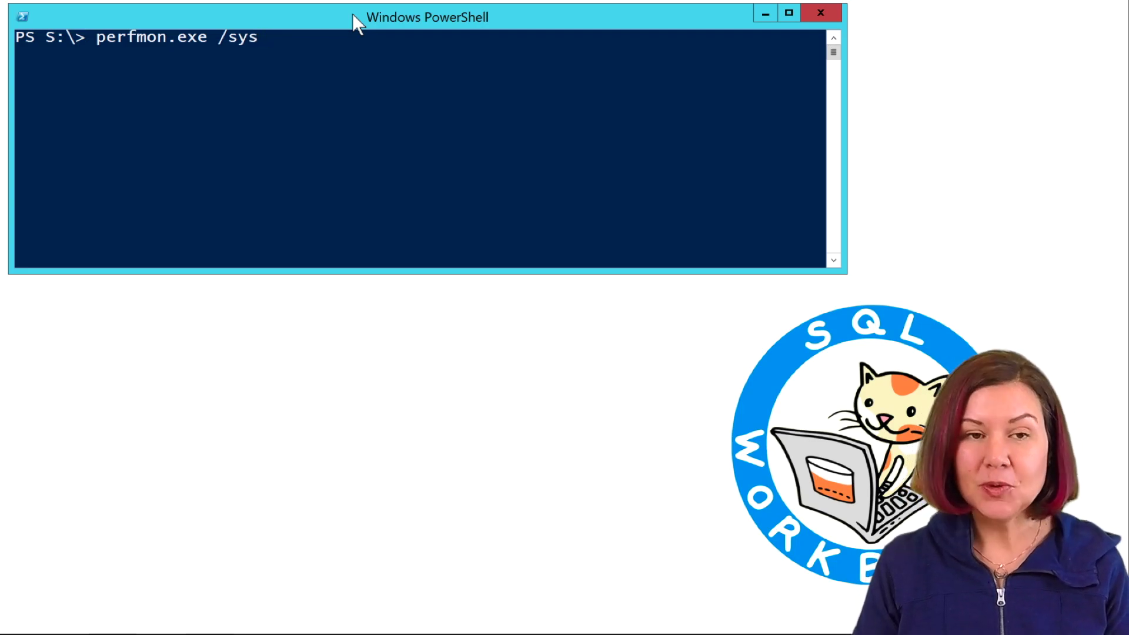
# Run perfmon.exe /sys in PowerShell to launch standalone Performance Monitor
pyautogui.press('Return')
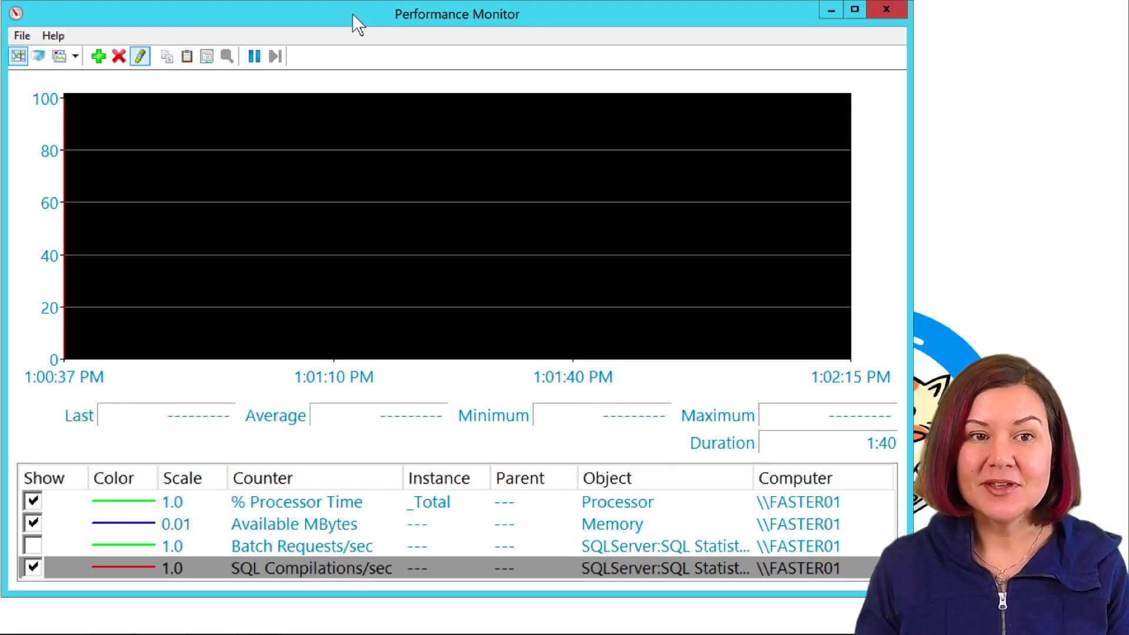
# Maximize the Performance Monitor window and open the Add Counters dialog
pyautogui.doubleClick(352, 12)
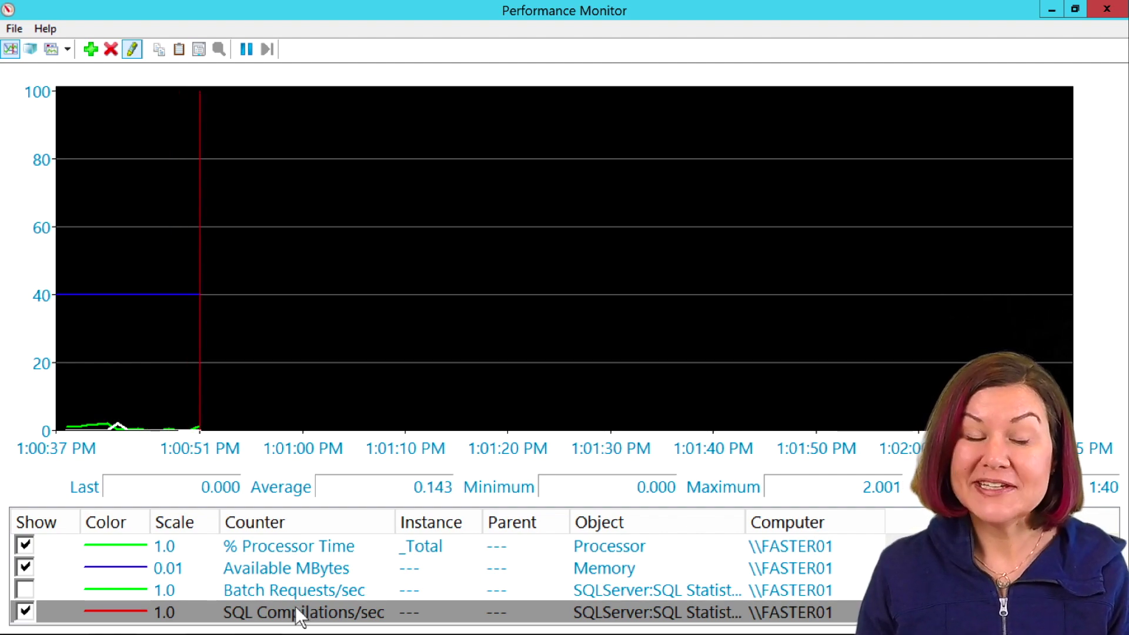
pyautogui.click(98, 54)
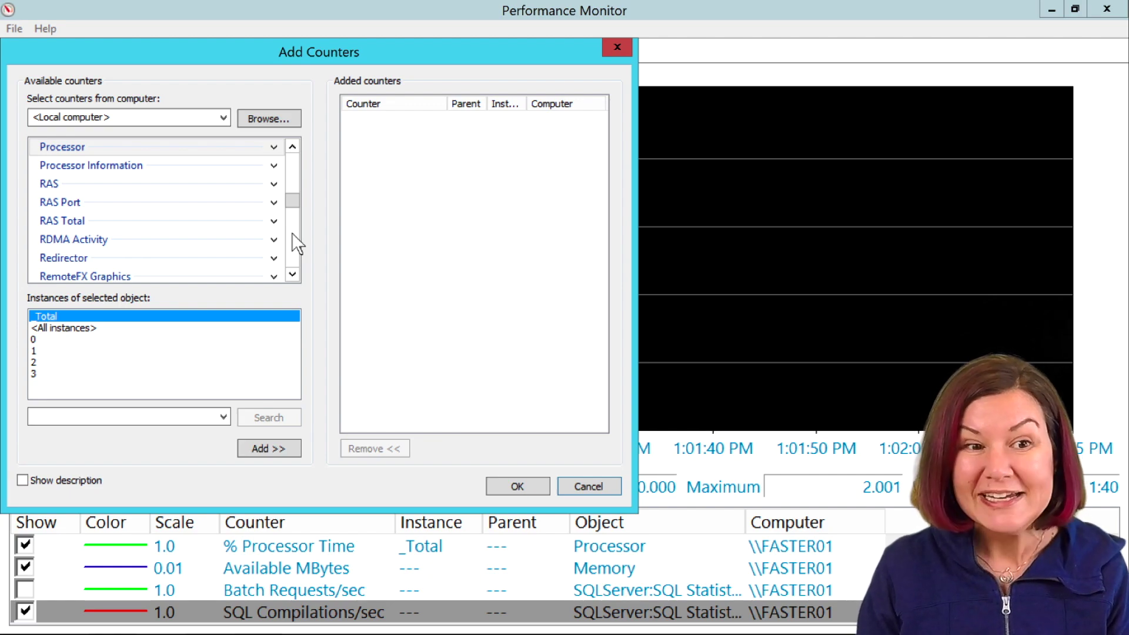
# Scroll the counter list to SQLServer:Databases and expand that counter group
pyautogui.scroll(-3, 292, 233)
pyautogui.scroll(-3, 291, 238)
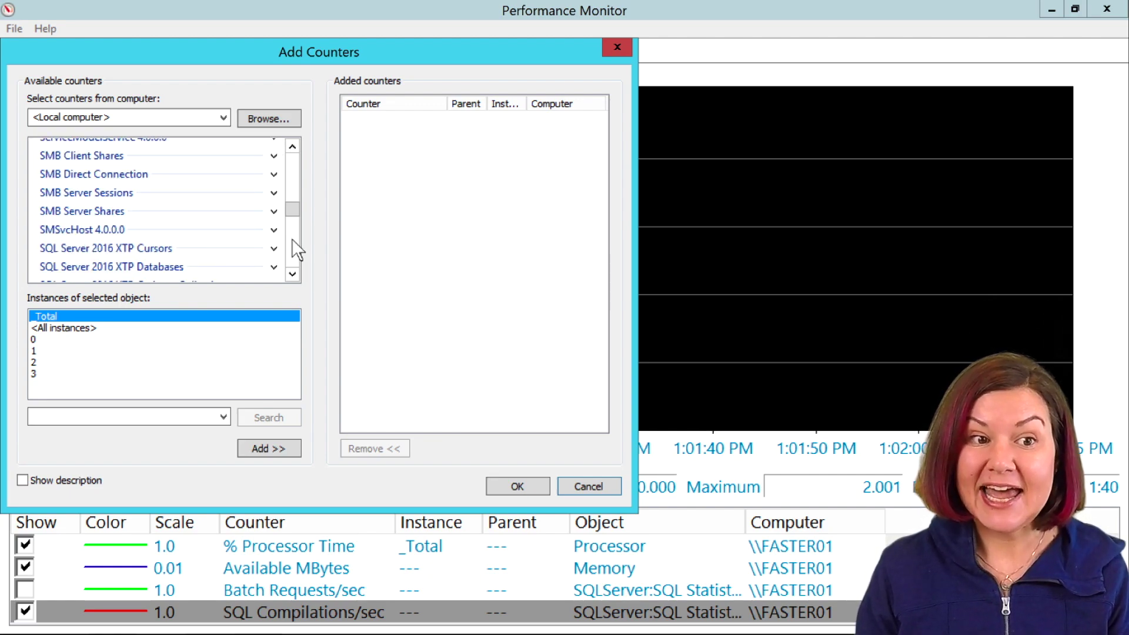
pyautogui.scroll(-3, 292, 239)
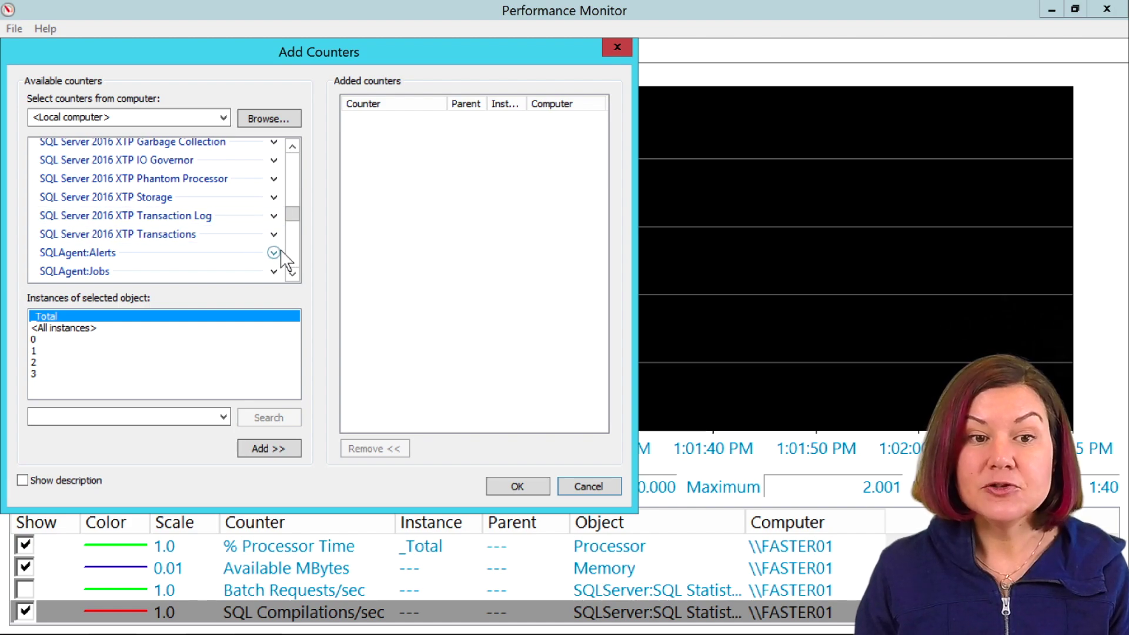
pyautogui.scroll(-3, 290, 245)
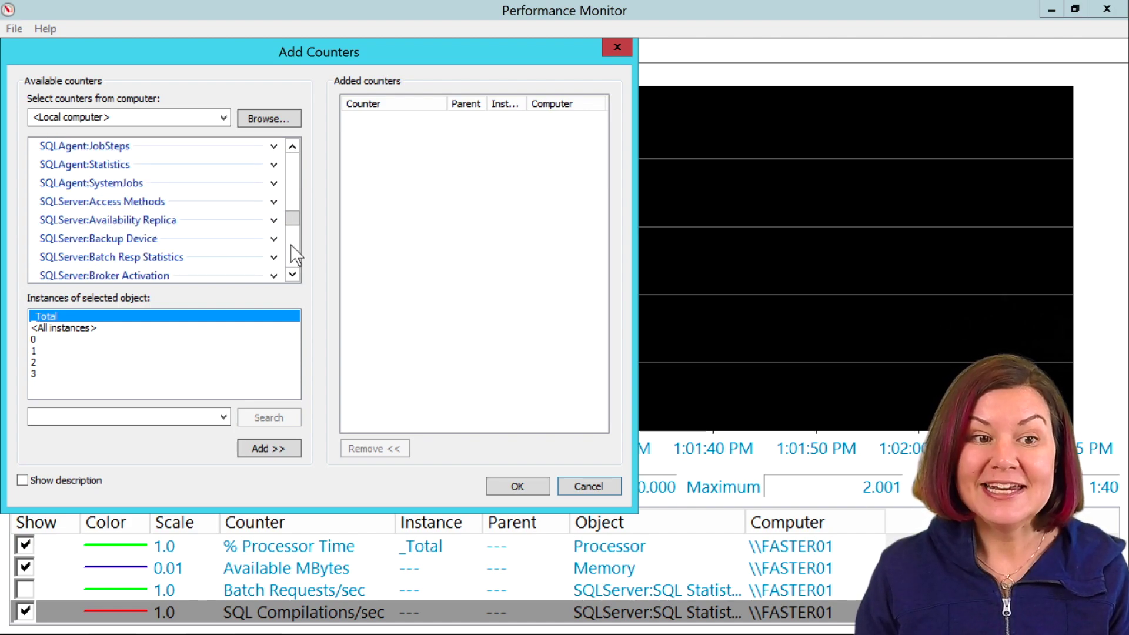
pyautogui.click(293, 274)
pyautogui.click(292, 274)
pyautogui.click(292, 274)
pyautogui.click(292, 274)
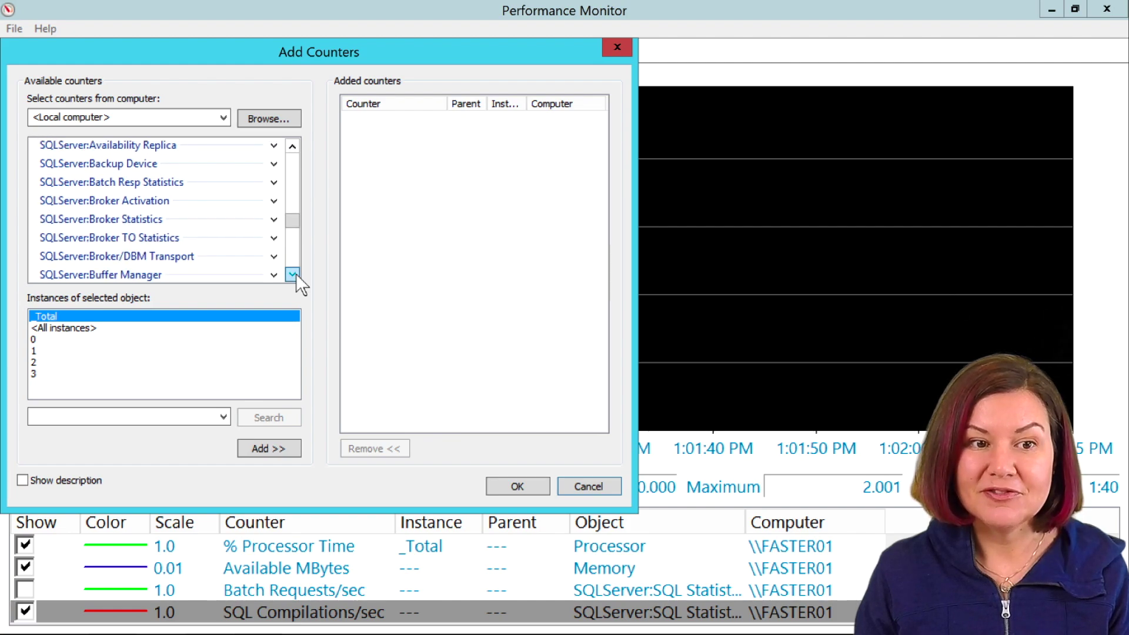
pyautogui.scroll(-3, 295, 253)
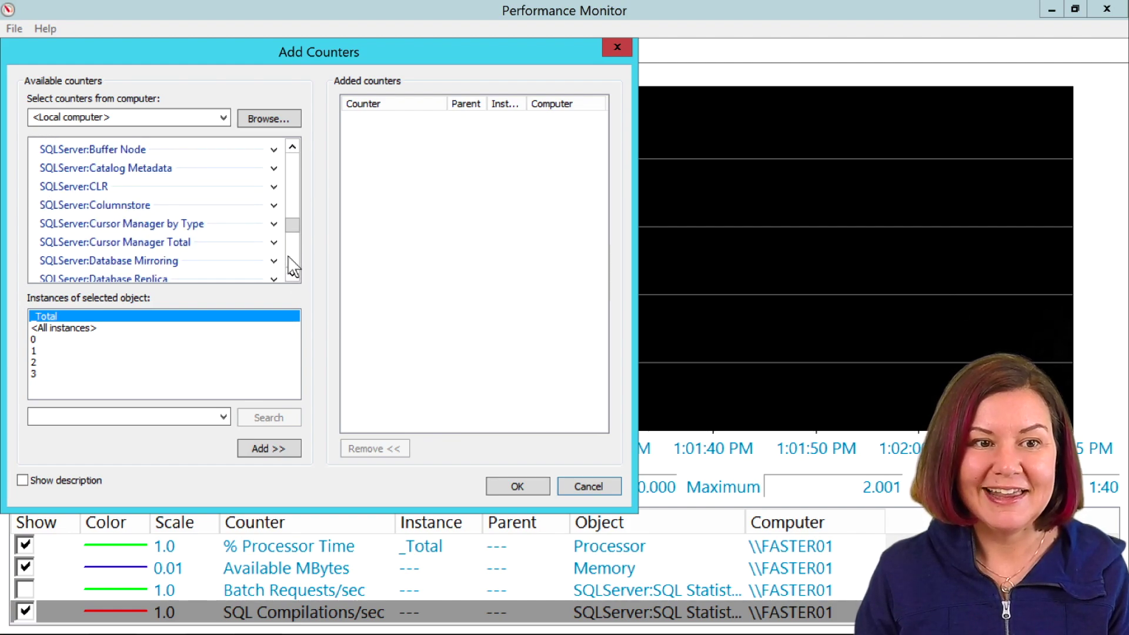
pyautogui.click(293, 275)
pyautogui.click(293, 275)
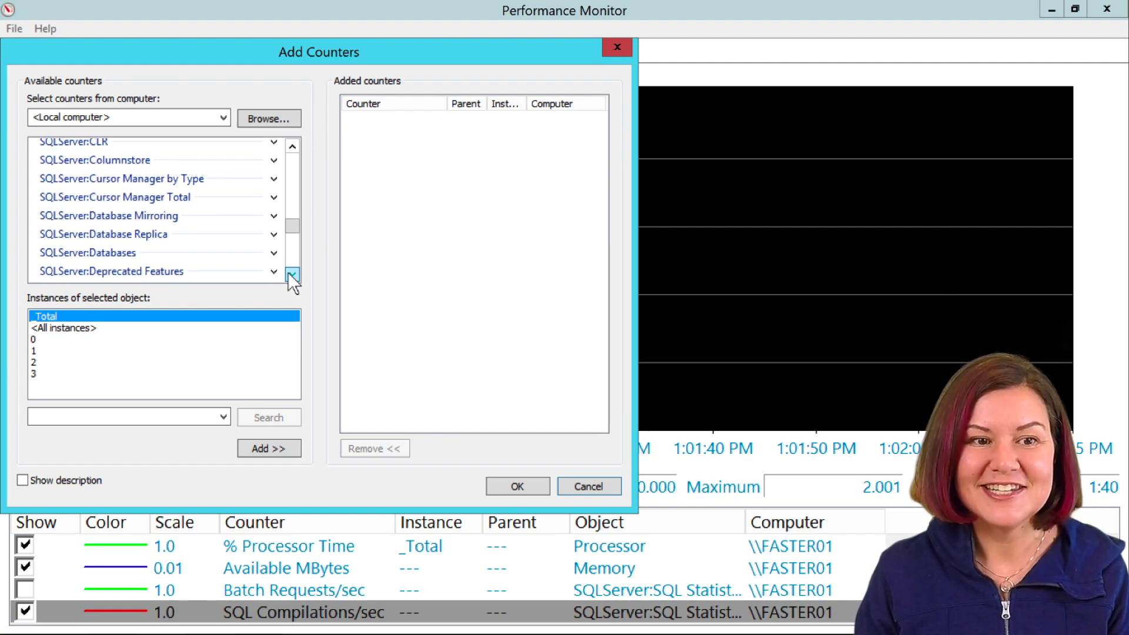
pyautogui.click(292, 276)
pyautogui.click(274, 238)
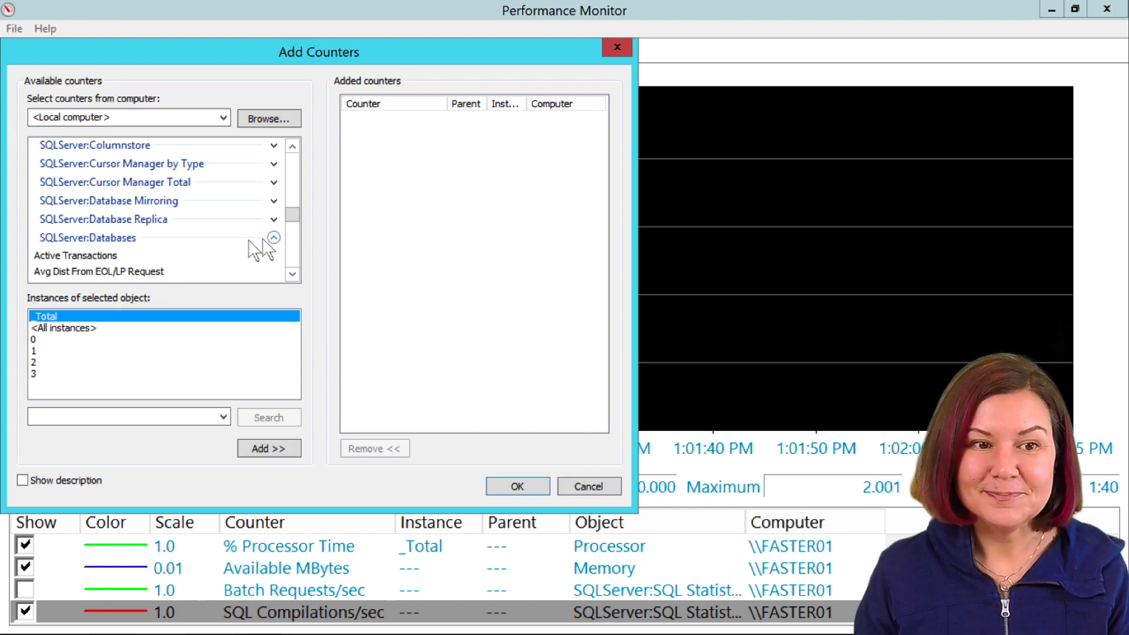
# Add Log Bytes Flushed/sec for <All instances> to the Added counters list
pyautogui.scroll(-3, 226, 252)
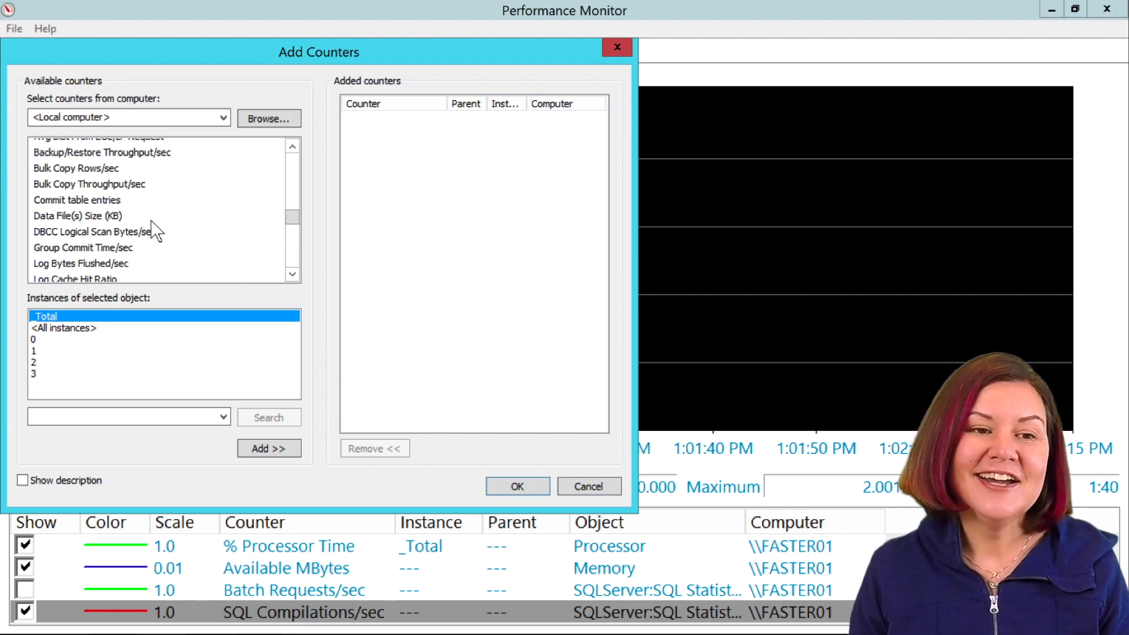
pyautogui.scroll(-1, 149, 230)
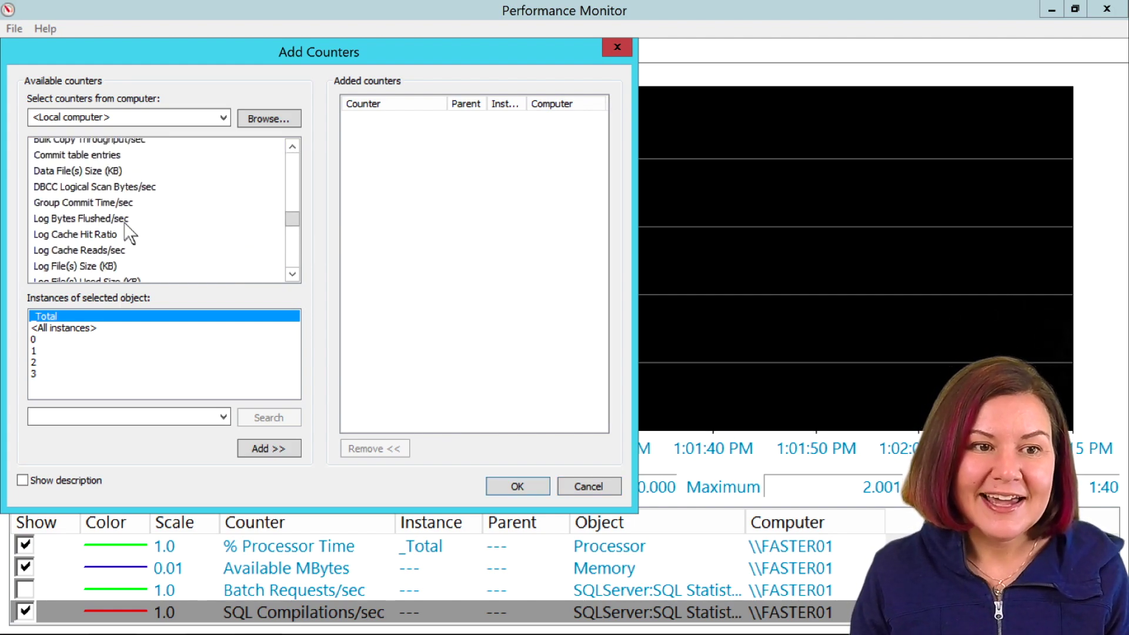
pyautogui.click(127, 218)
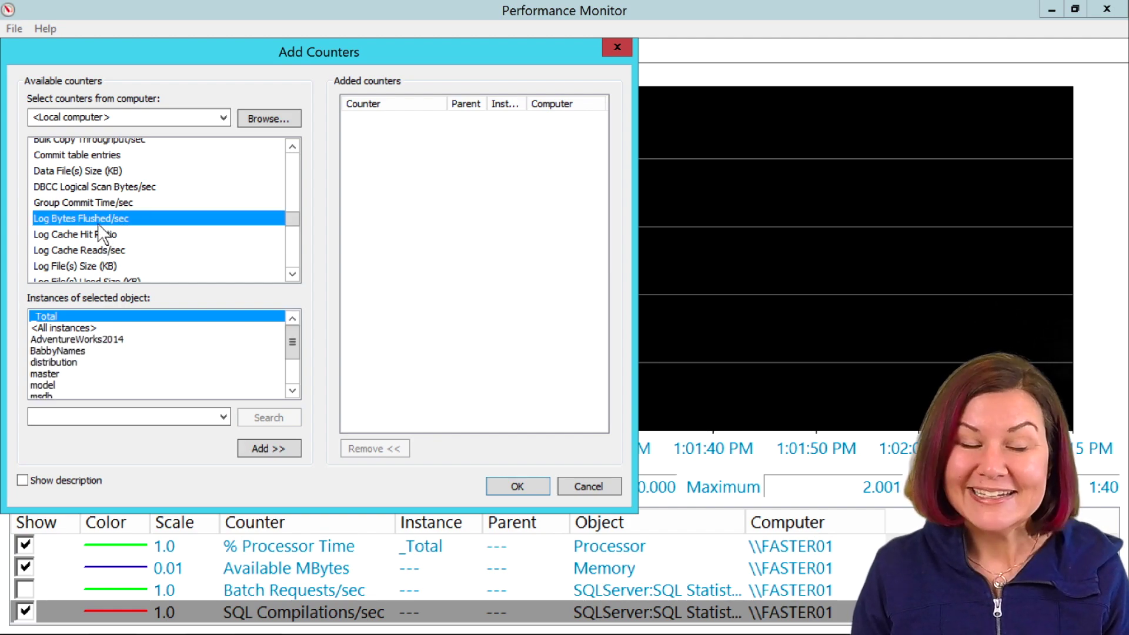
pyautogui.click(82, 329)
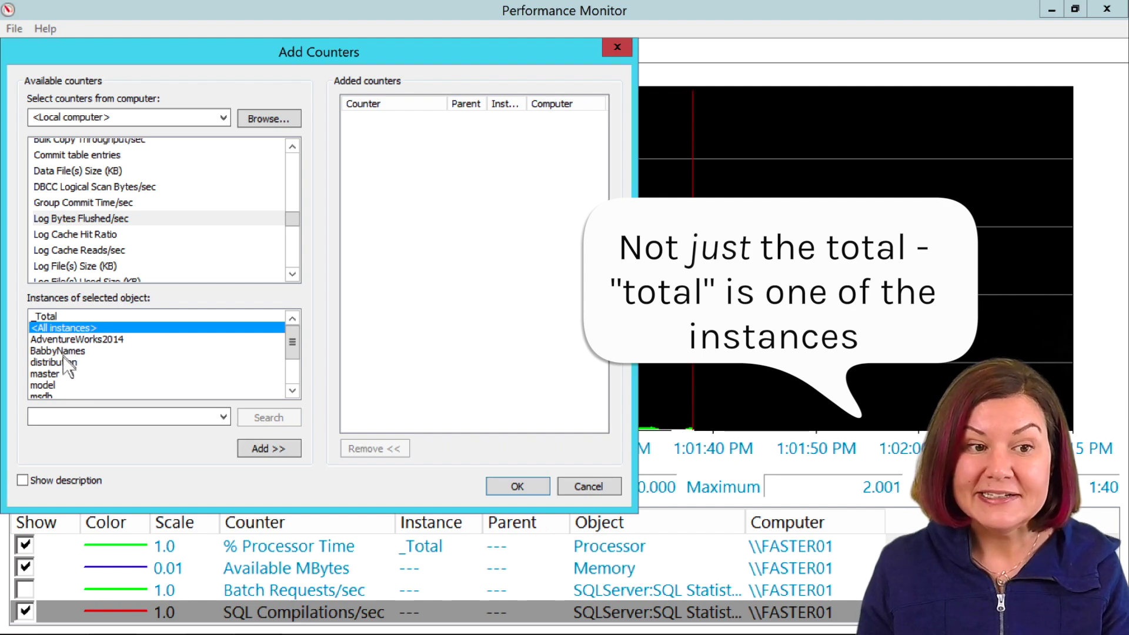
pyautogui.click(256, 449)
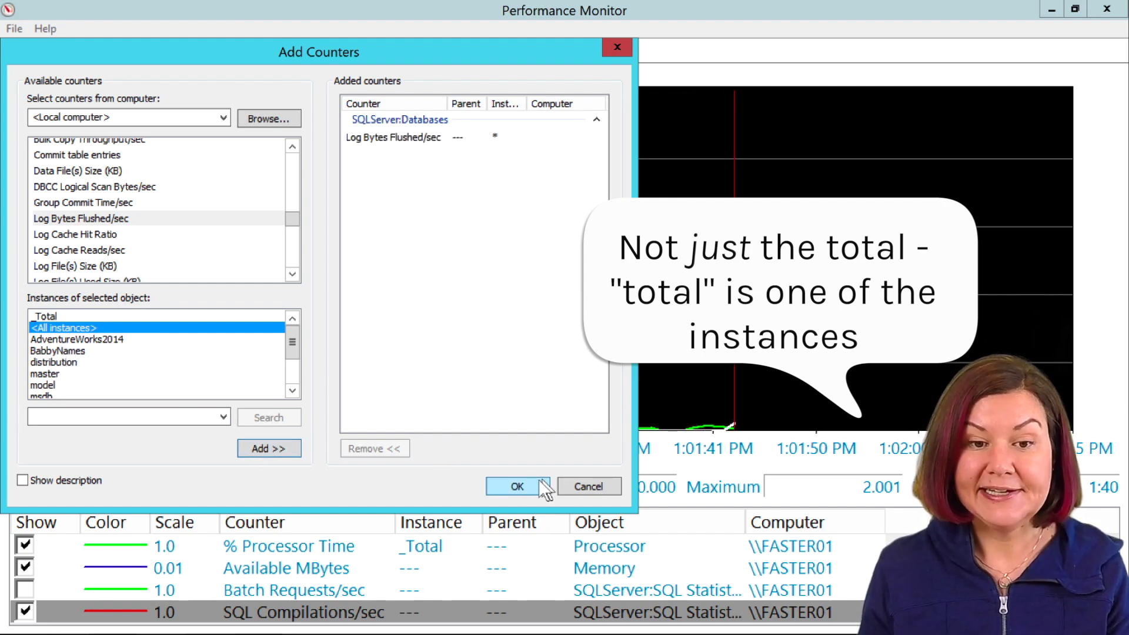
# Confirm the counters, widen the Instance column, and highlight the tempdb, model and AdventureWorks lines
pyautogui.click(518, 486)
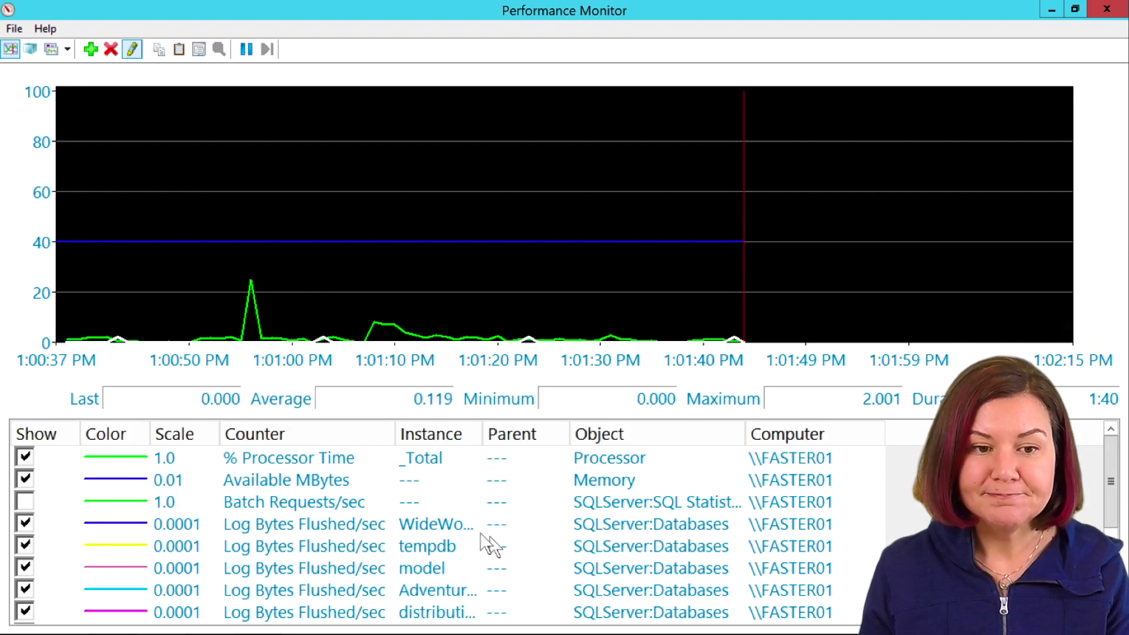
pyautogui.click(391, 521)
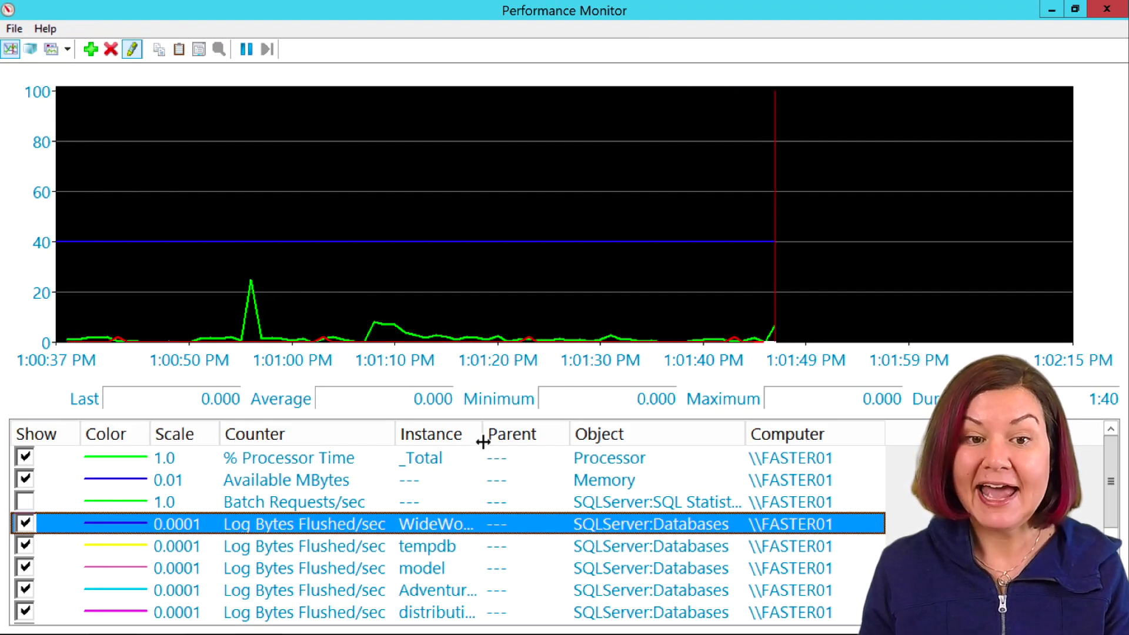
pyautogui.moveTo(484, 435); pyautogui.dragTo(546, 435)
pyautogui.click(405, 546)
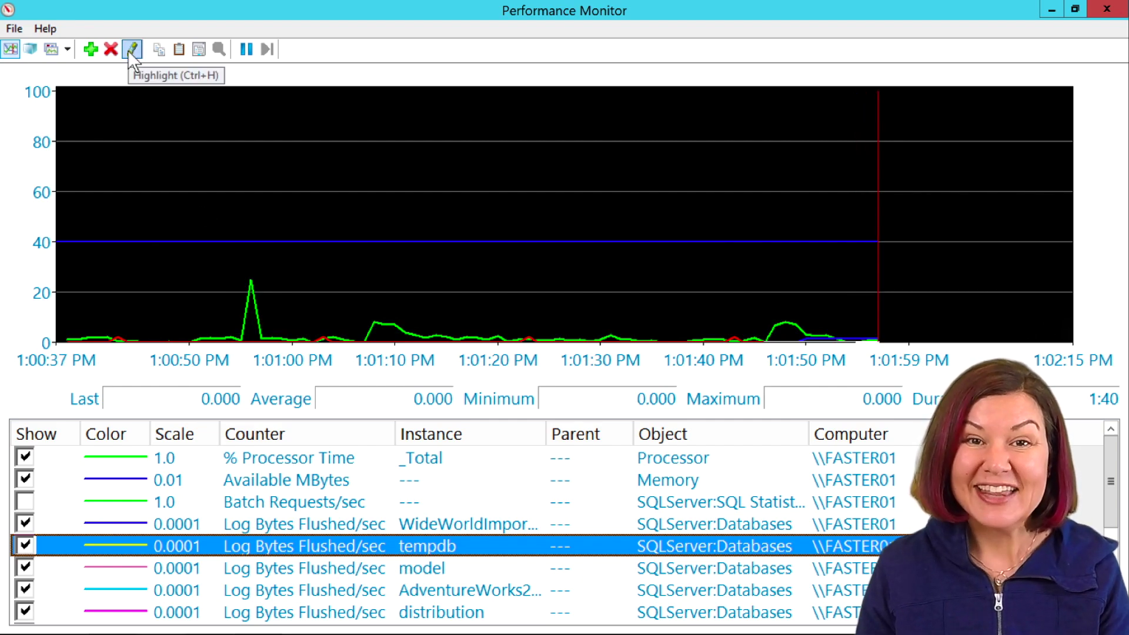
pyautogui.click(312, 566)
pyautogui.click(315, 588)
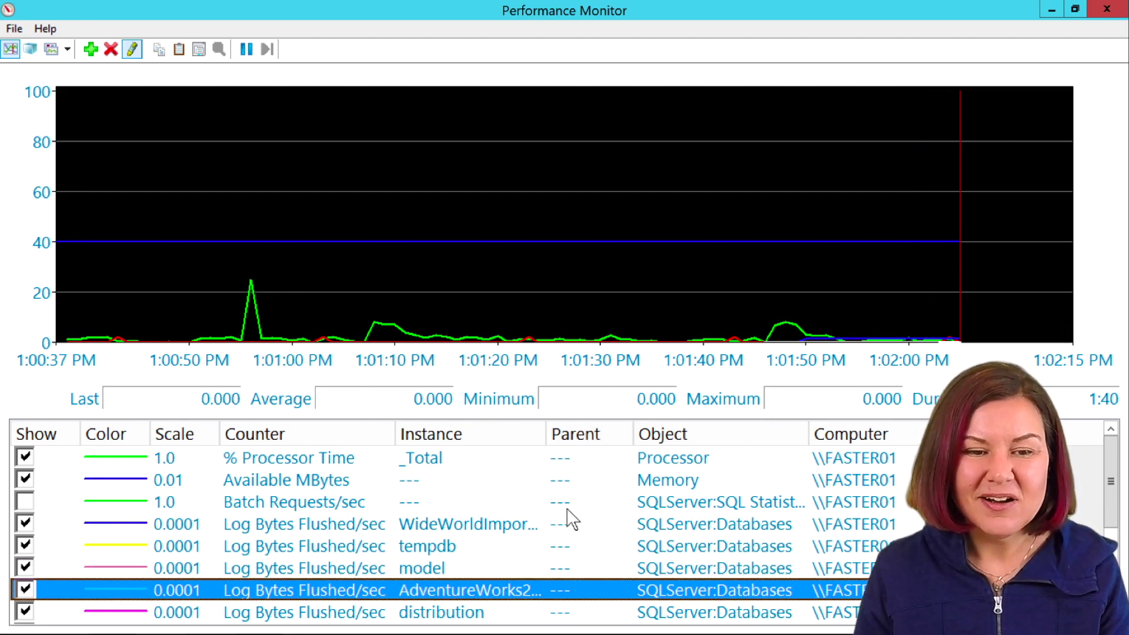
pyautogui.scroll(-3, 567, 509)
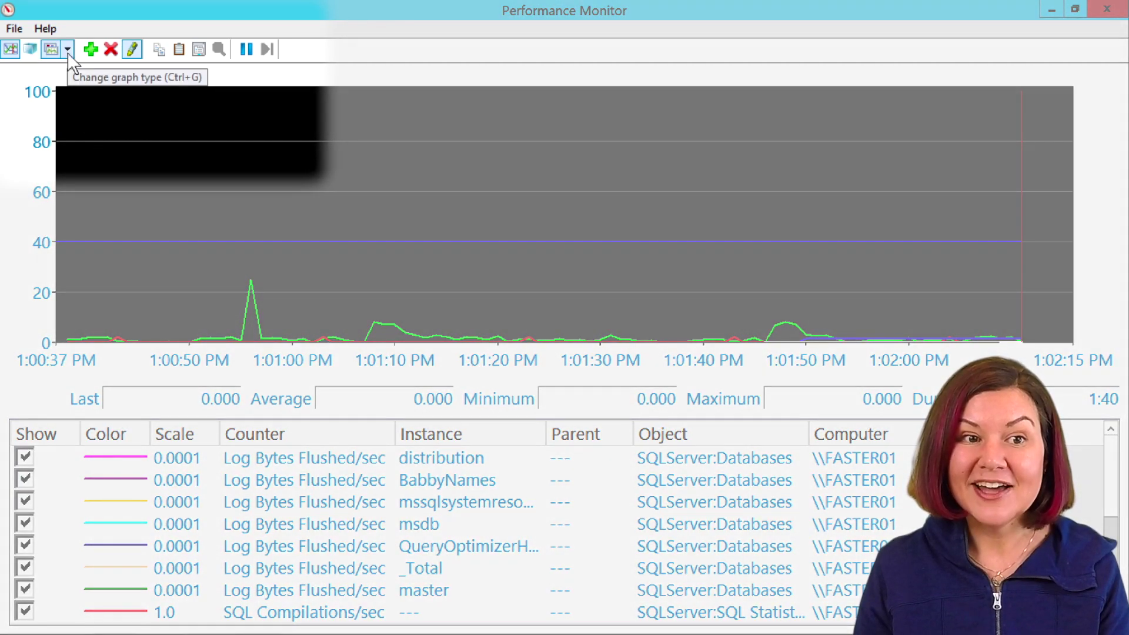
# Switch the display to Report view and select the Log Bytes Flushed/sec counter
pyautogui.click(68, 51)
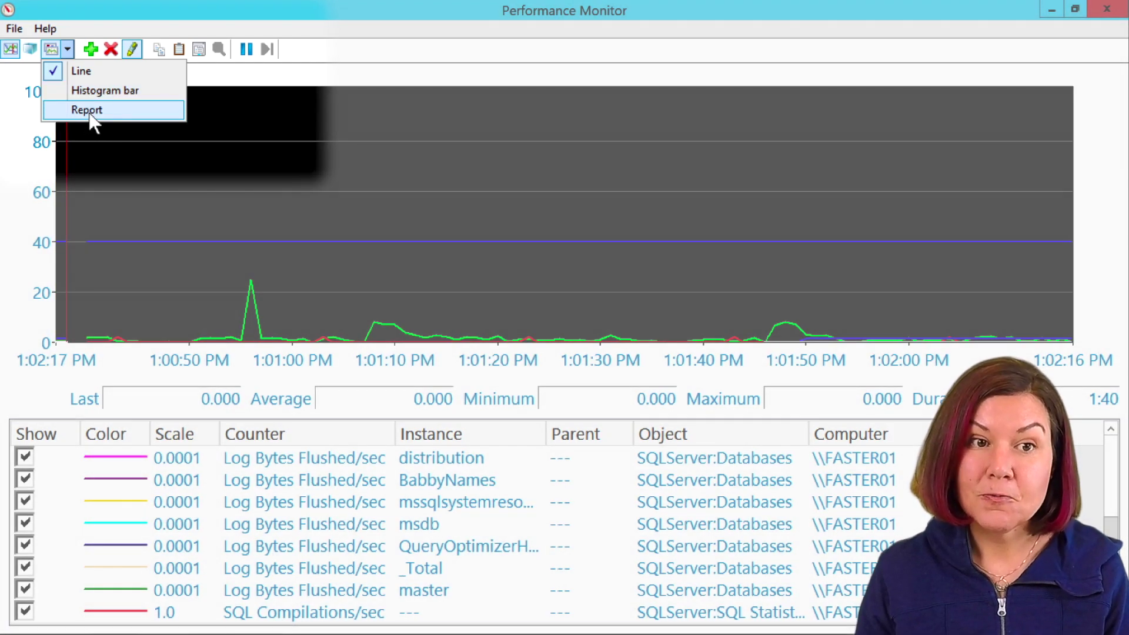
pyautogui.click(90, 112)
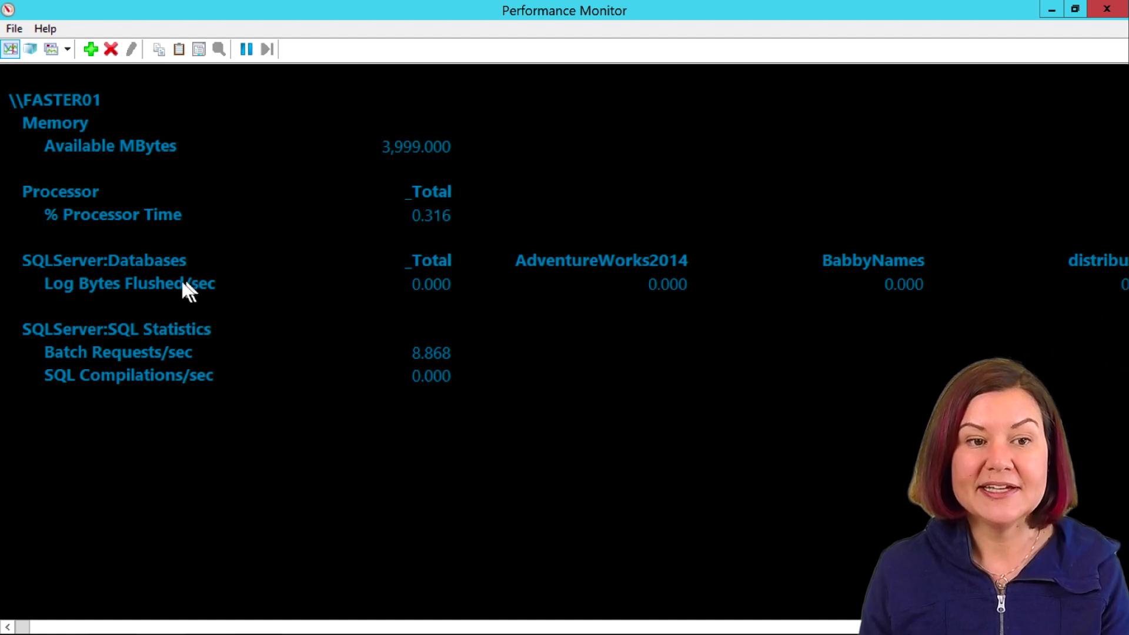
pyautogui.click(122, 284)
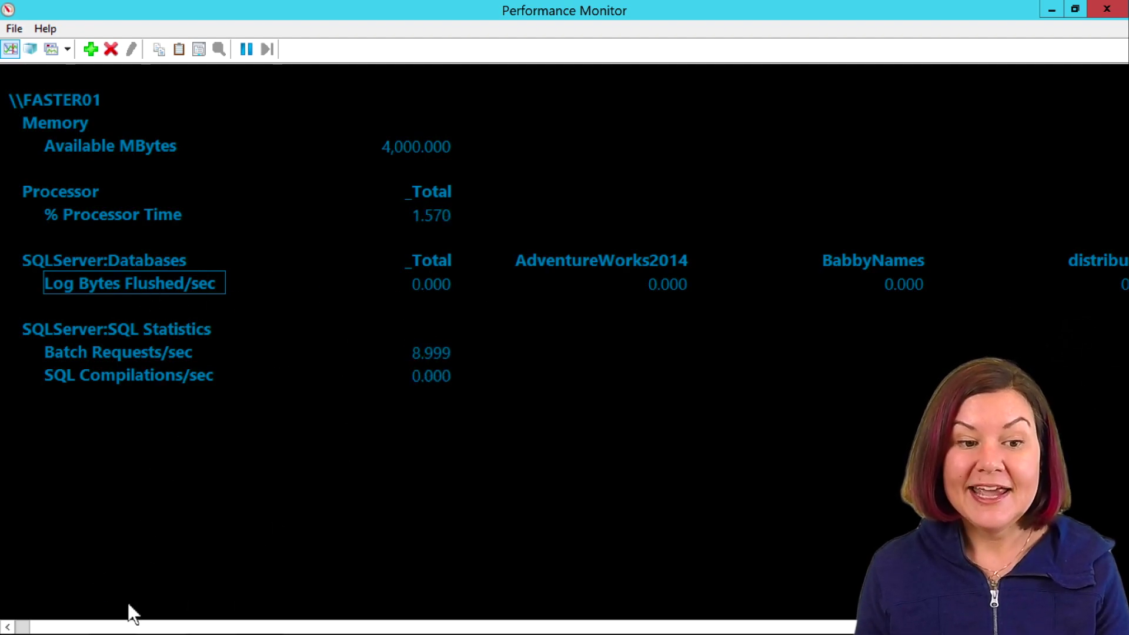
# Delete the master, model and msdb Log Bytes Flushed/sec counters from the report
pyautogui.click(93, 628)
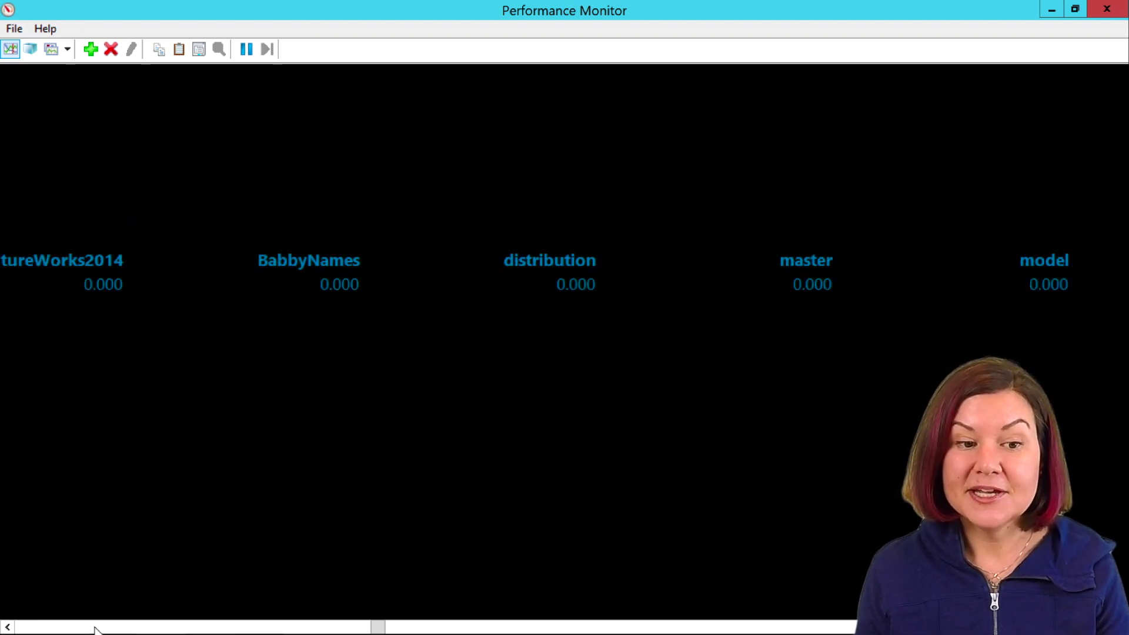
pyautogui.click(531, 628)
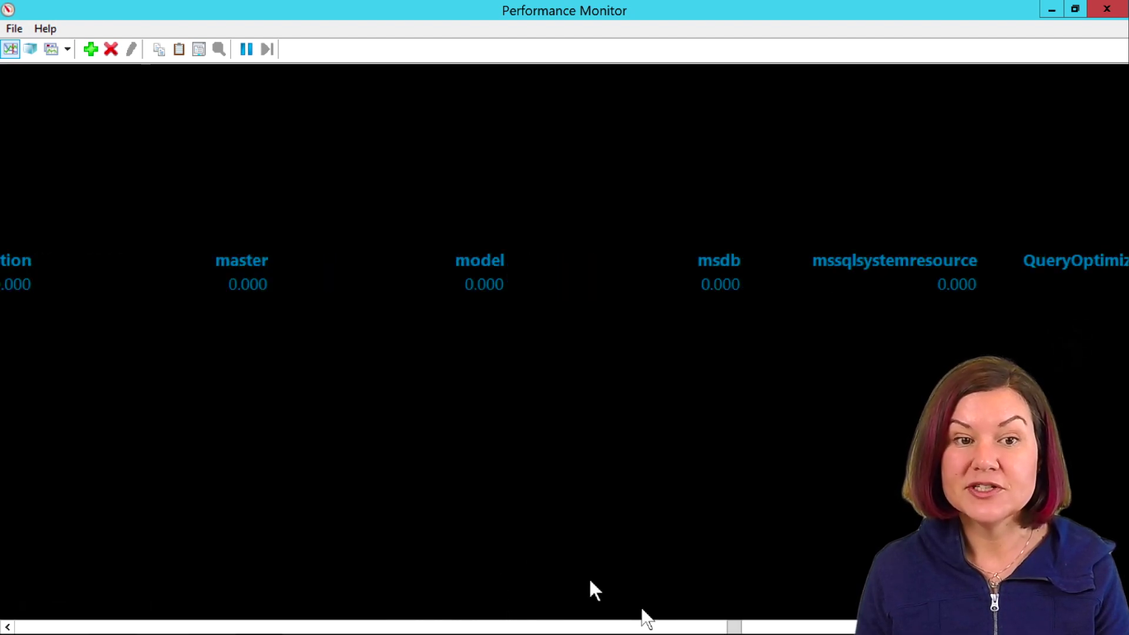
pyautogui.click(234, 265)
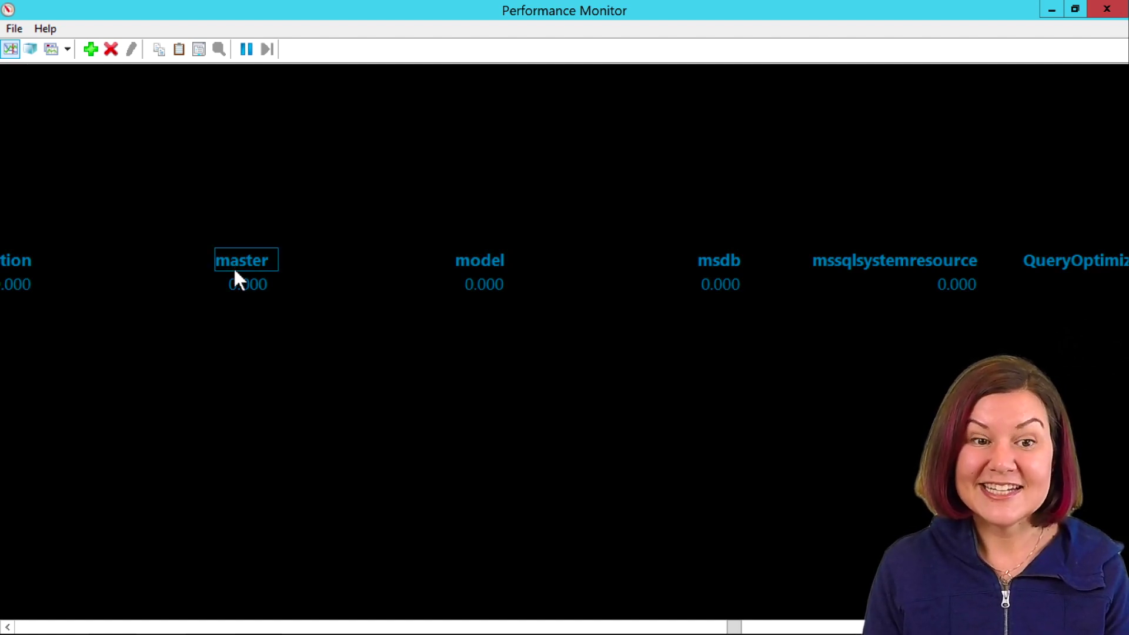
pyautogui.press('Delete')
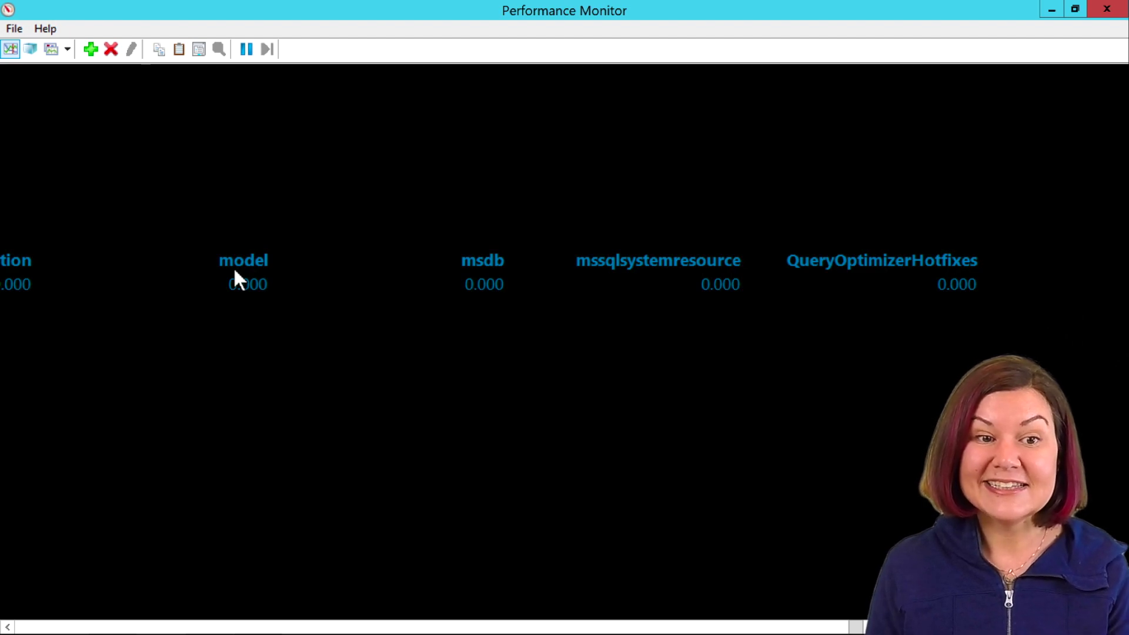
pyautogui.press('Delete')
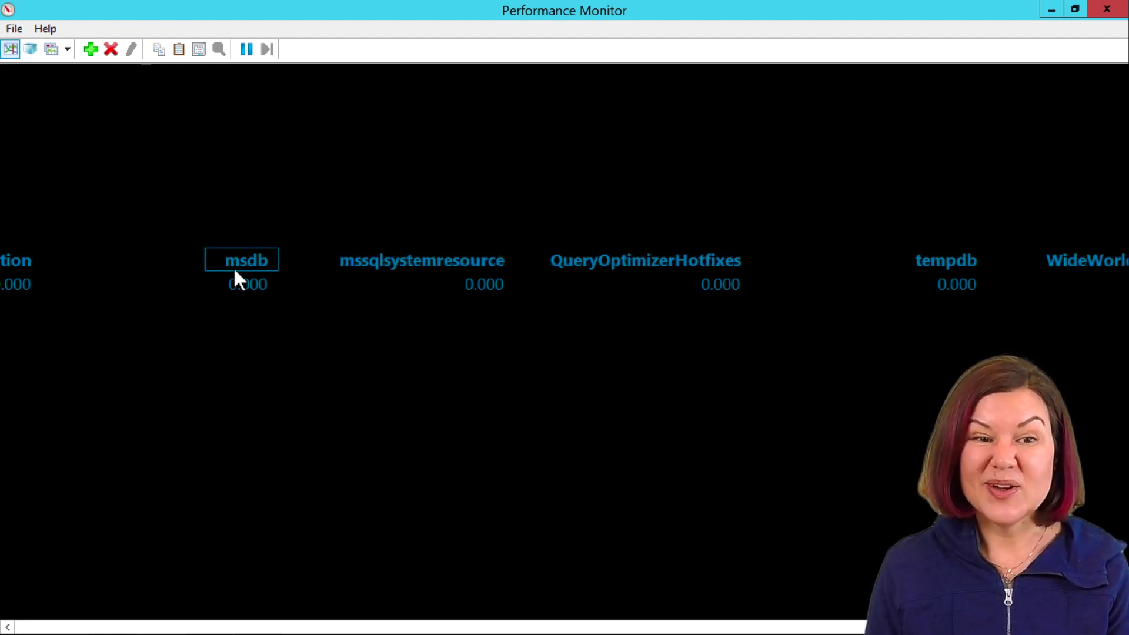
pyautogui.press('Delete')
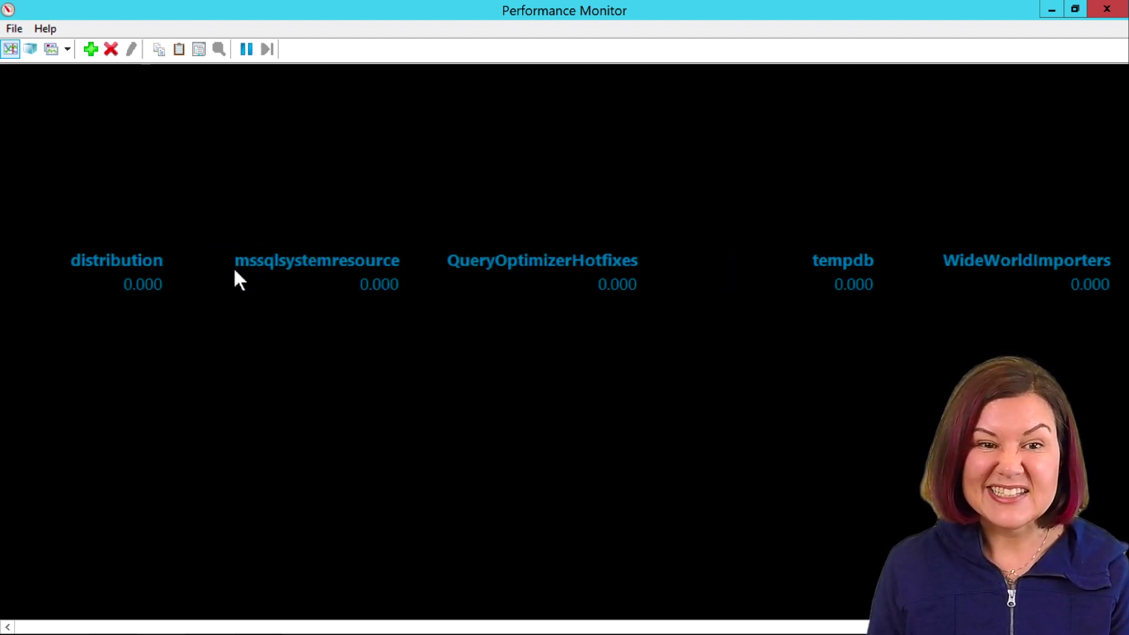
# Delete the mssqlsystemresource, distribution and QueryOptimizerHotfixes counters, then scroll the report back left
pyautogui.click(283, 253)
pyautogui.press('Delete')
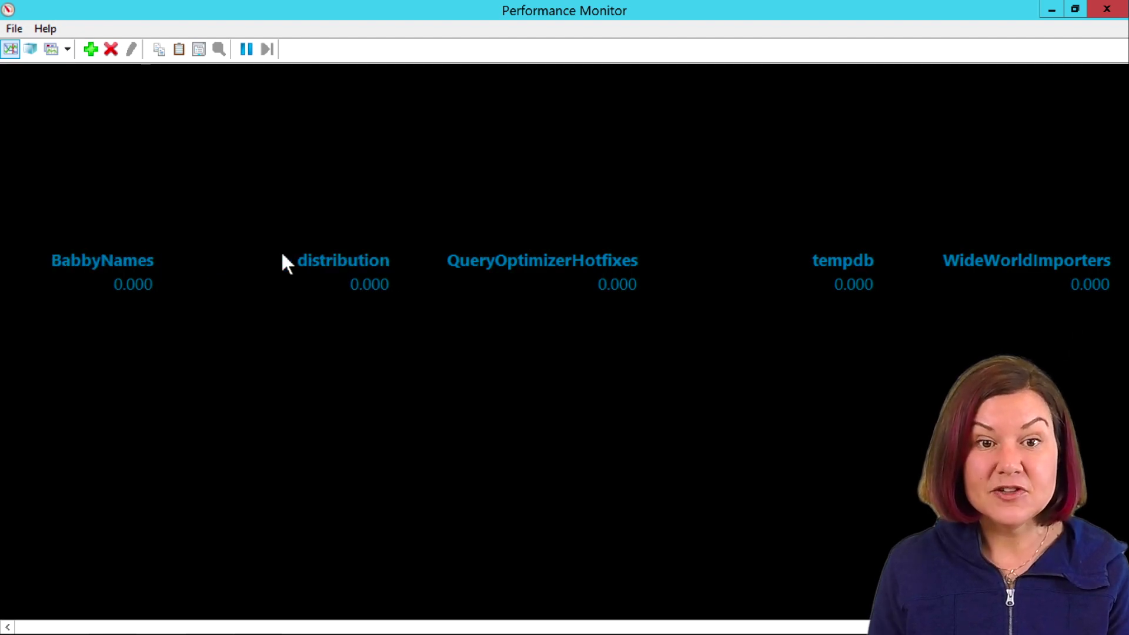
pyautogui.click(345, 265)
pyautogui.press('Delete')
pyautogui.click(346, 274)
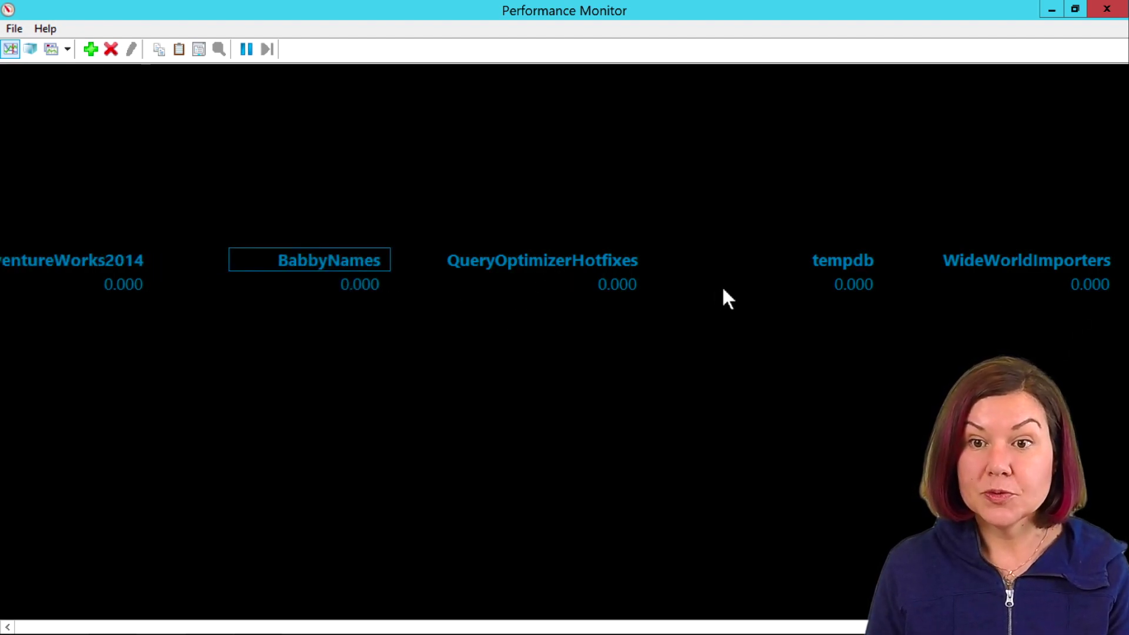
pyautogui.click(569, 260)
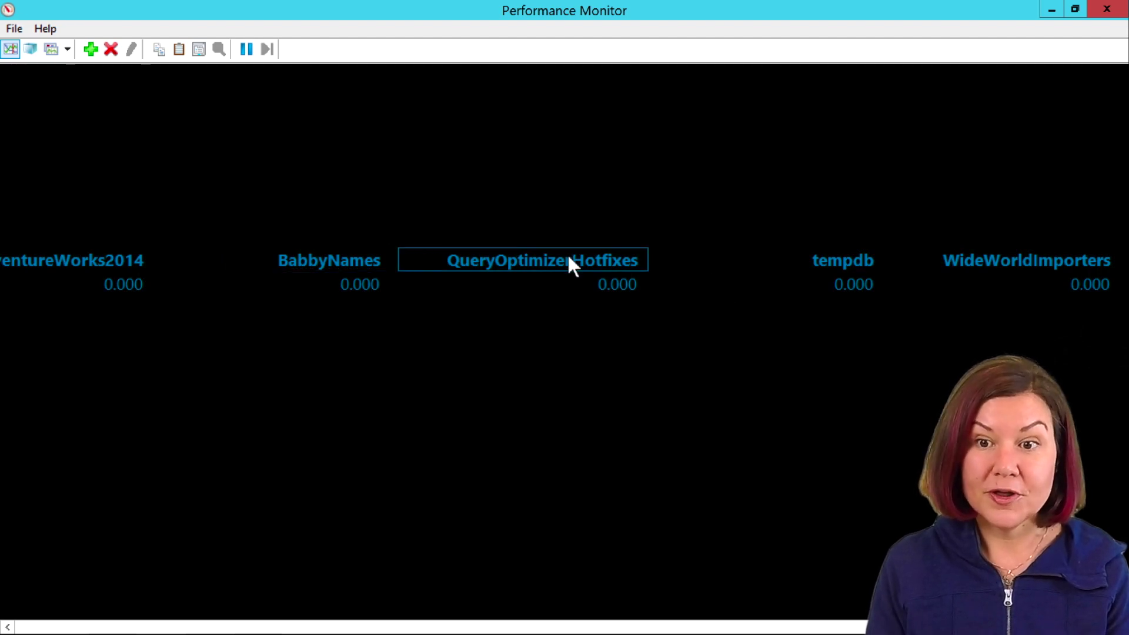
pyautogui.press('Delete')
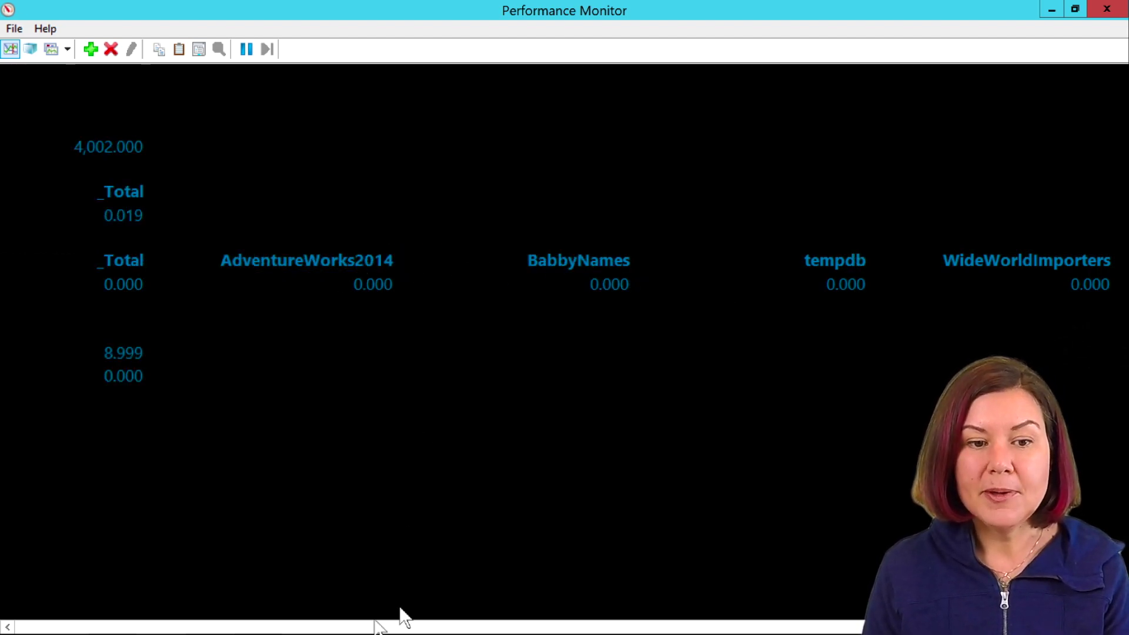
pyautogui.click(388, 627)
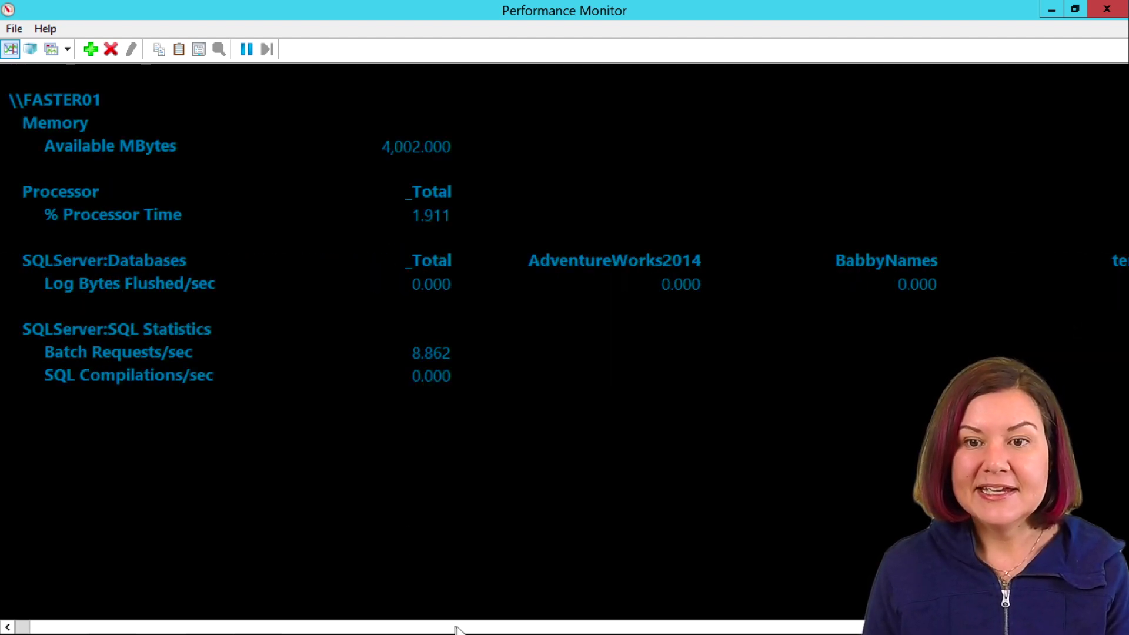
pyautogui.click(807, 627)
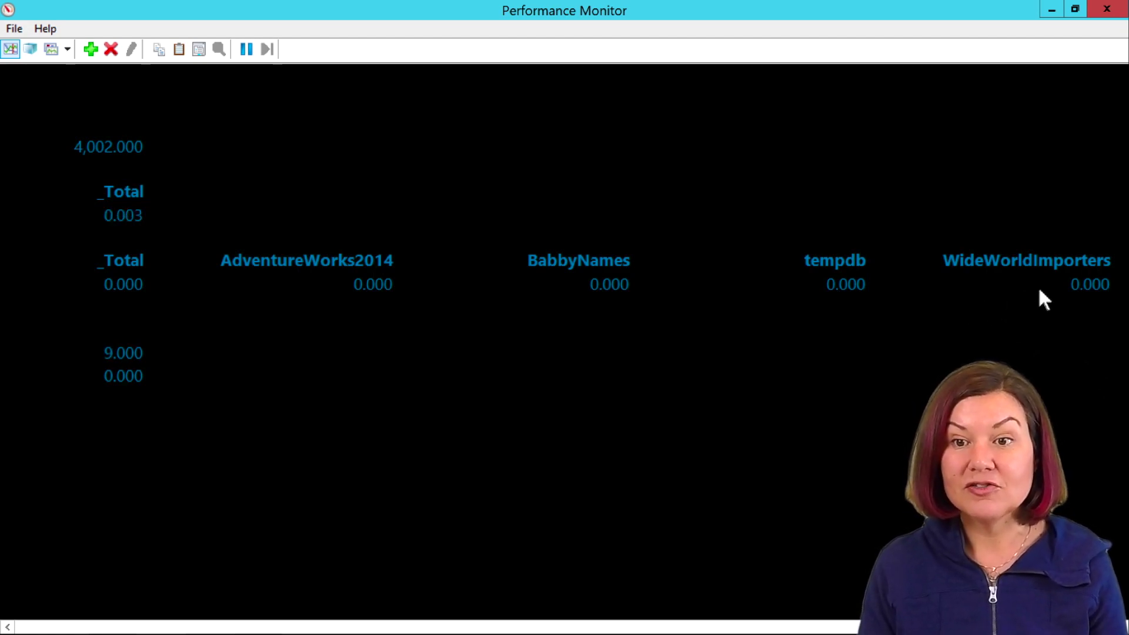
pyautogui.click(1087, 288)
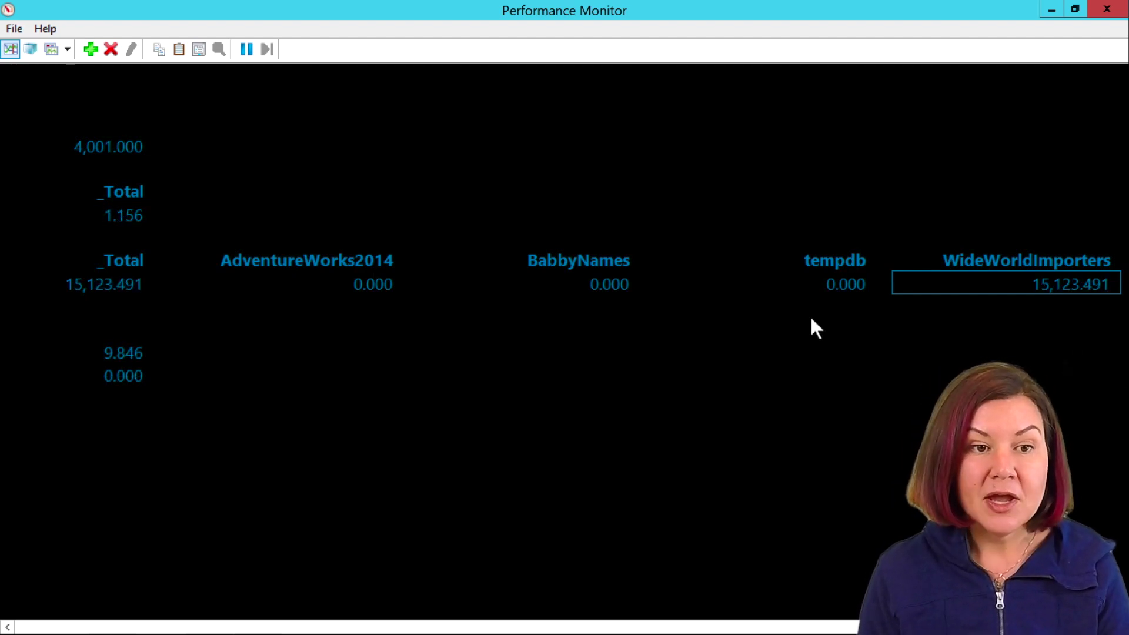
pyautogui.click(118, 626)
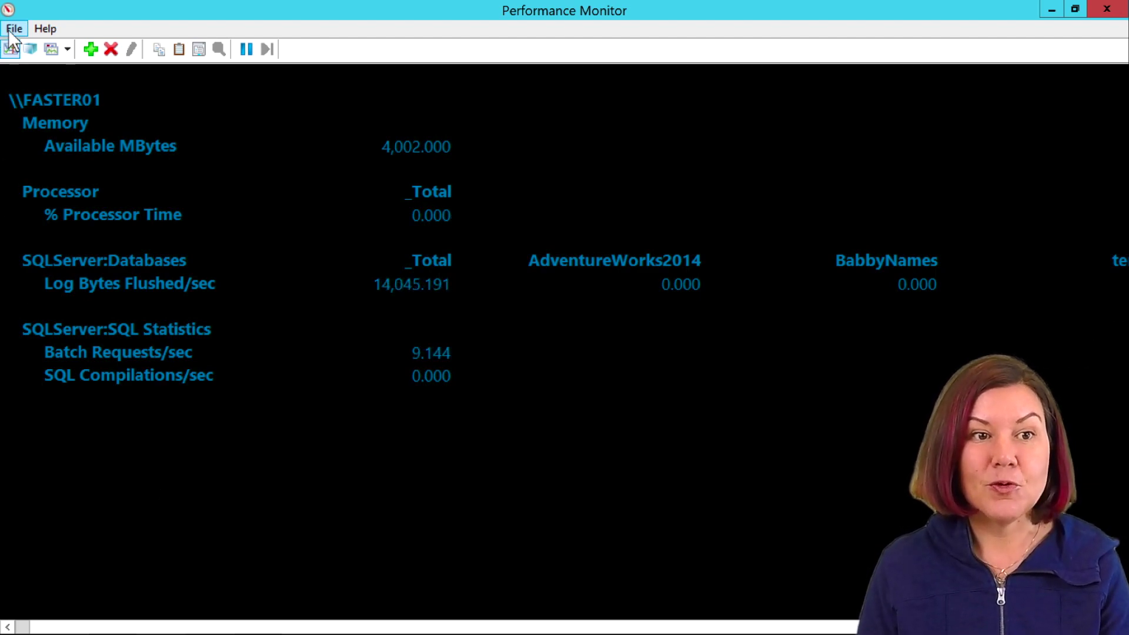
pyautogui.click(66, 51)
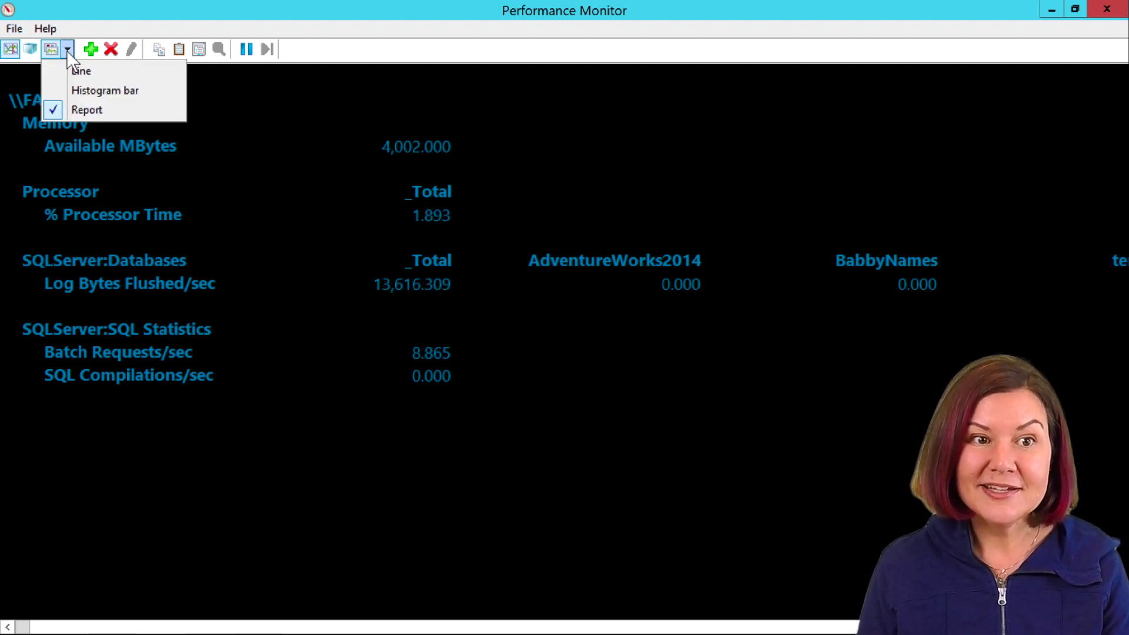
# Change the graph type from Report back to Line
pyautogui.click(102, 75)
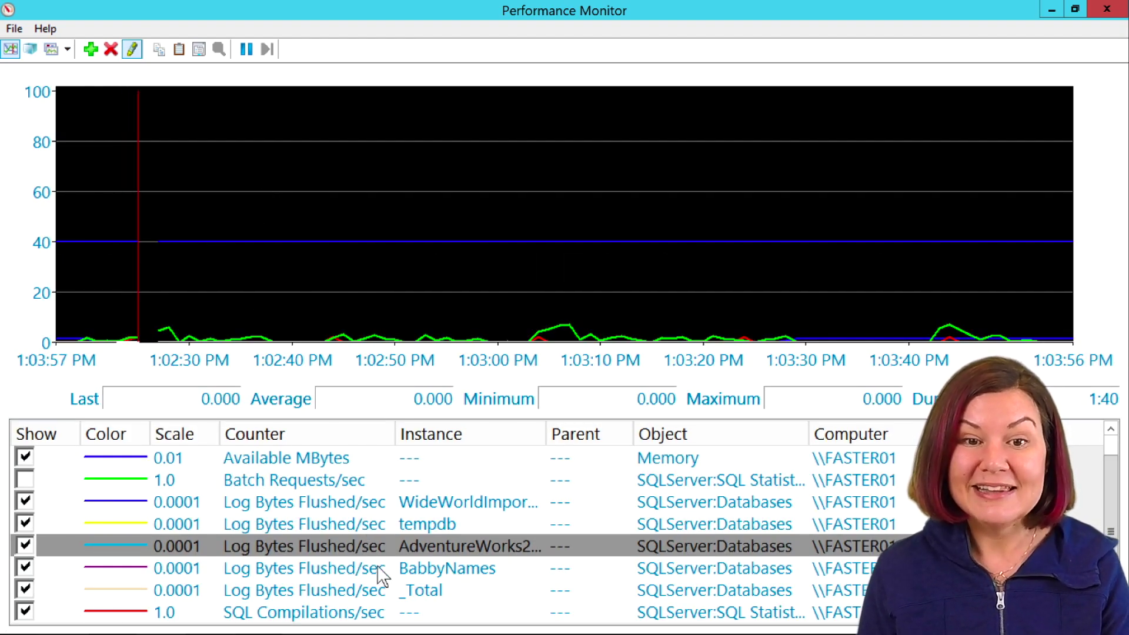